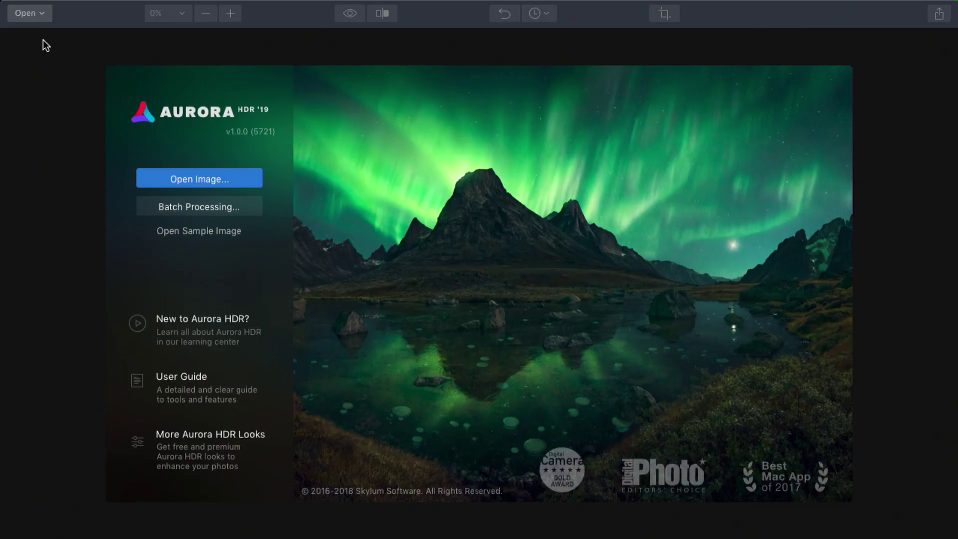
- Open Single_Image.ARW from the 1_0/1_1 lesson folders after previewing it with Quick Look
{"action": "left_click", "coordinate": [190, 176]}
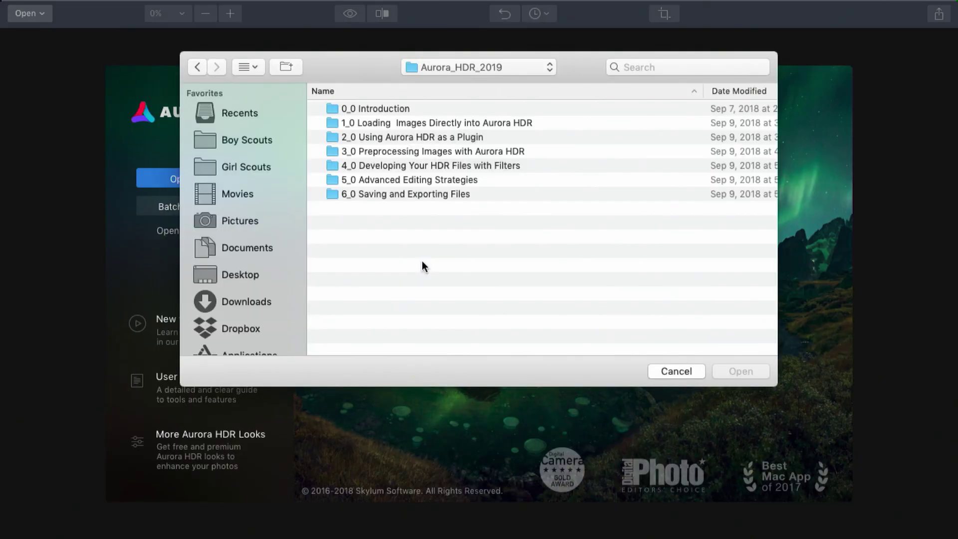
{"action": "double_click", "coordinate": [423, 120]}
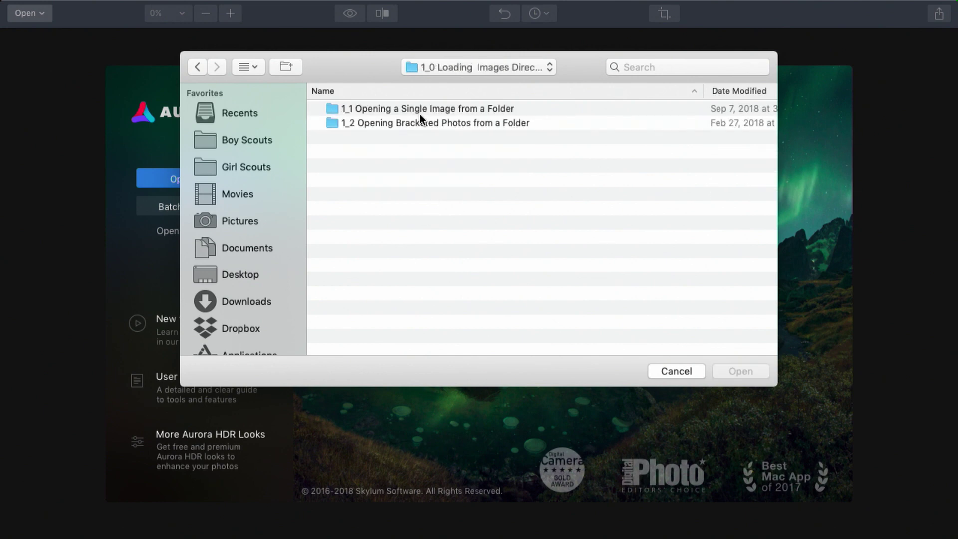
{"action": "double_click", "coordinate": [414, 109]}
{"action": "left_click", "coordinate": [414, 110]}
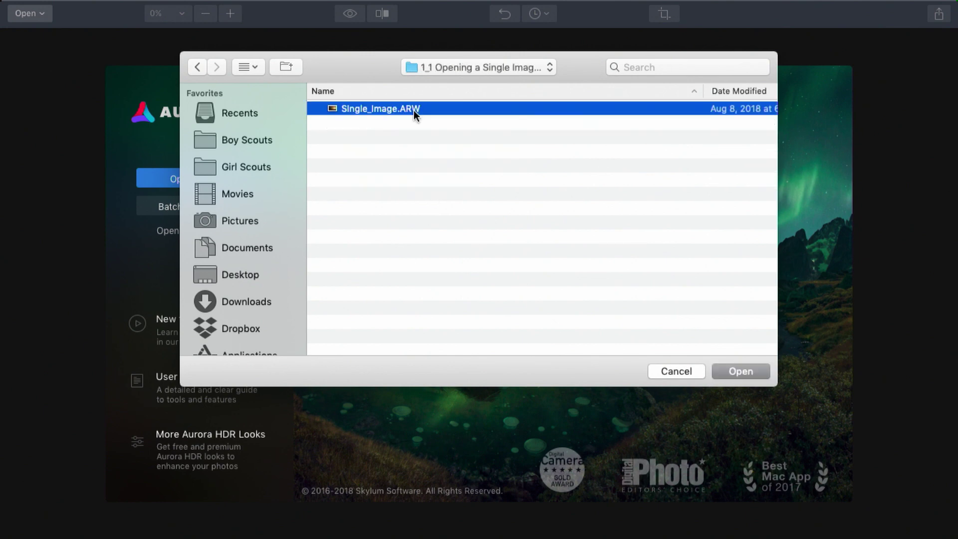
{"action": "key", "text": "space"}
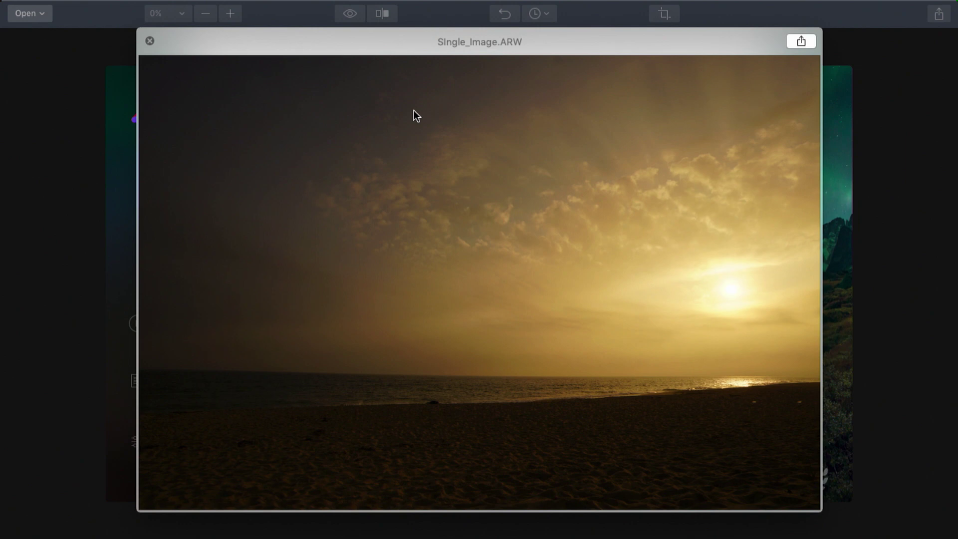
{"action": "key", "text": "space"}
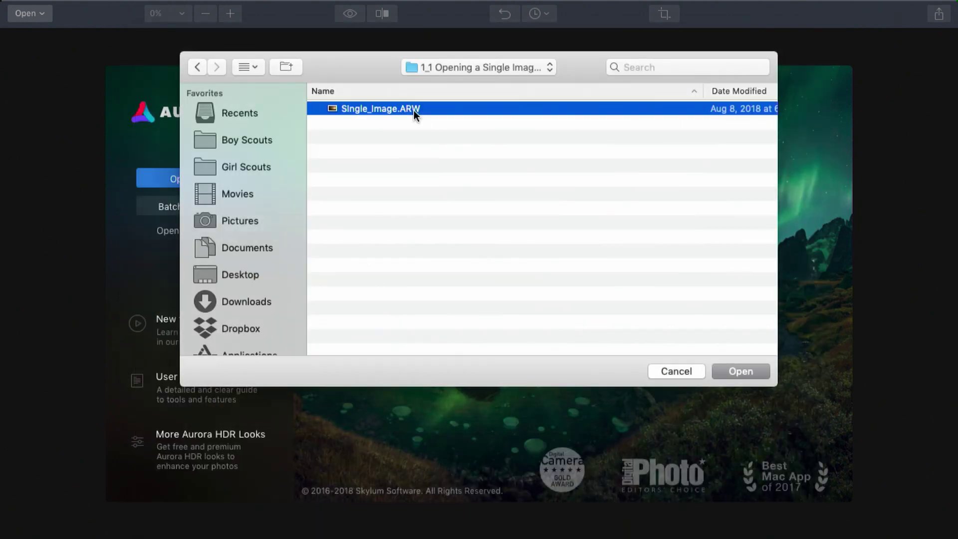
{"action": "left_click", "coordinate": [745, 372]}
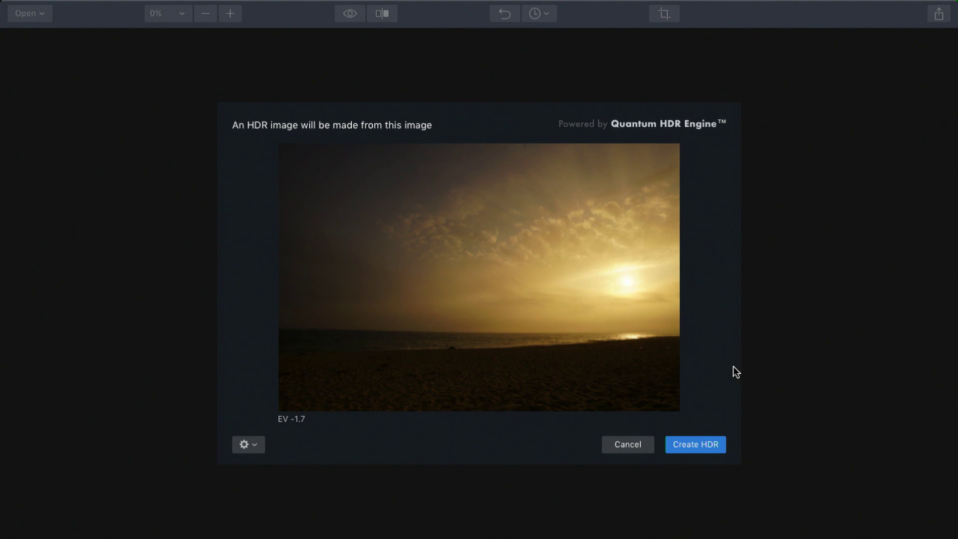
- Review the HDR processing settings, including Color Denoise, and close them again
{"action": "left_click", "coordinate": [257, 445]}
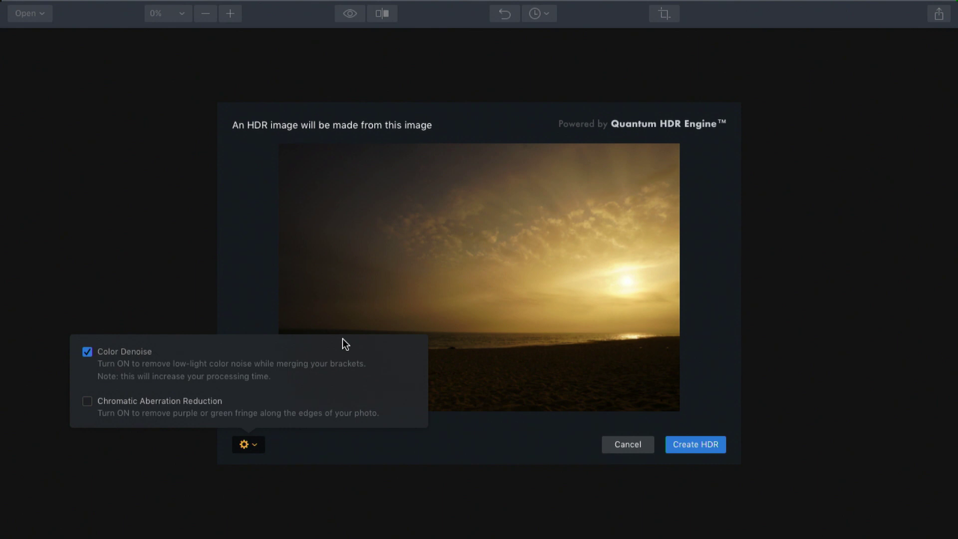
{"action": "left_click", "coordinate": [501, 440]}
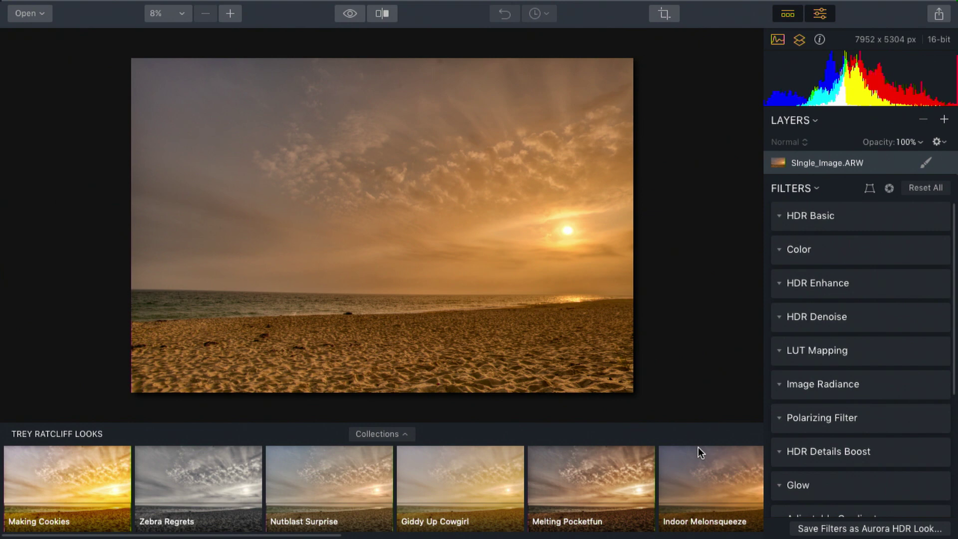
- Show the Looks Collections gallery from the Collections button above the looks filmstrip
{"action": "left_click", "coordinate": [394, 434]}
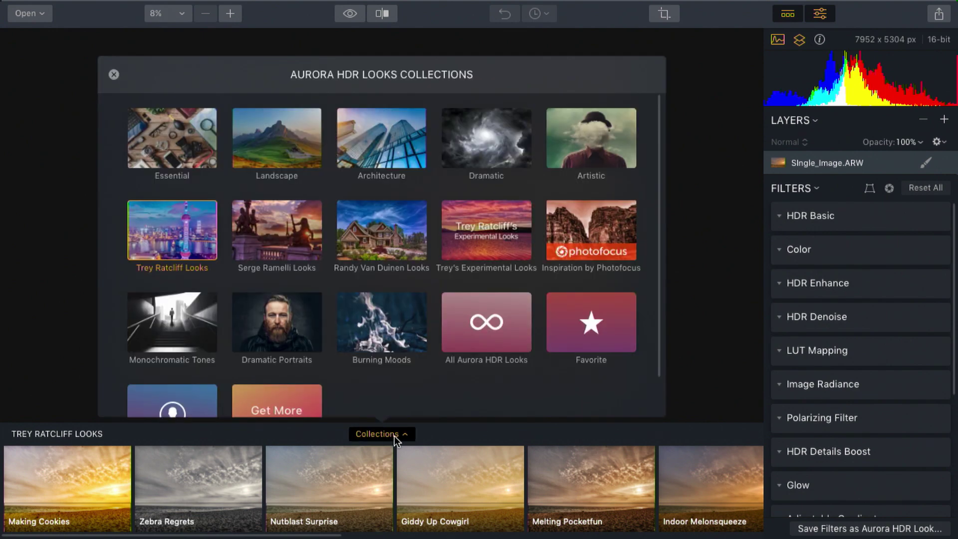
- In the Landscape collection, try Realistic, Enhanced and Cool Landscape, then a half-strength Better Sunrise
{"action": "left_click", "coordinate": [297, 164]}
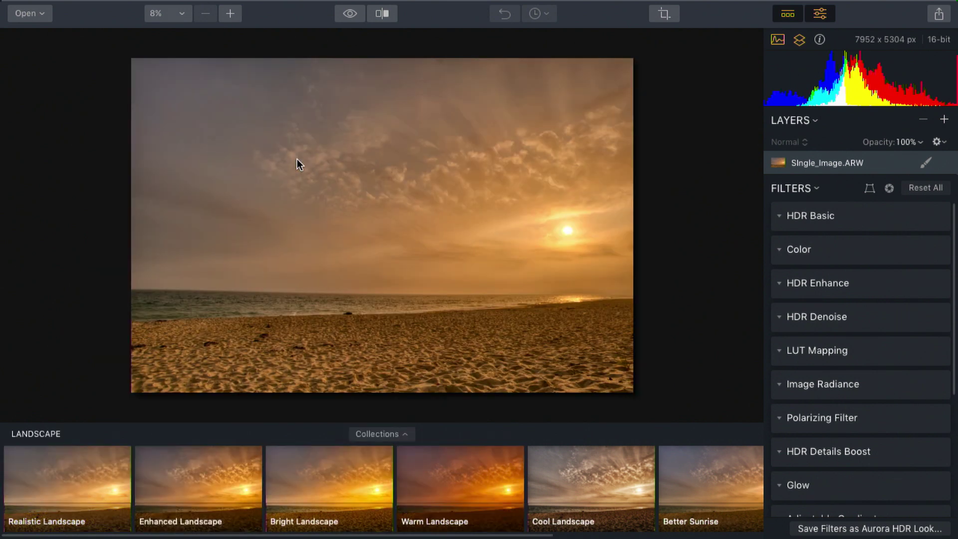
{"action": "left_click", "coordinate": [112, 485]}
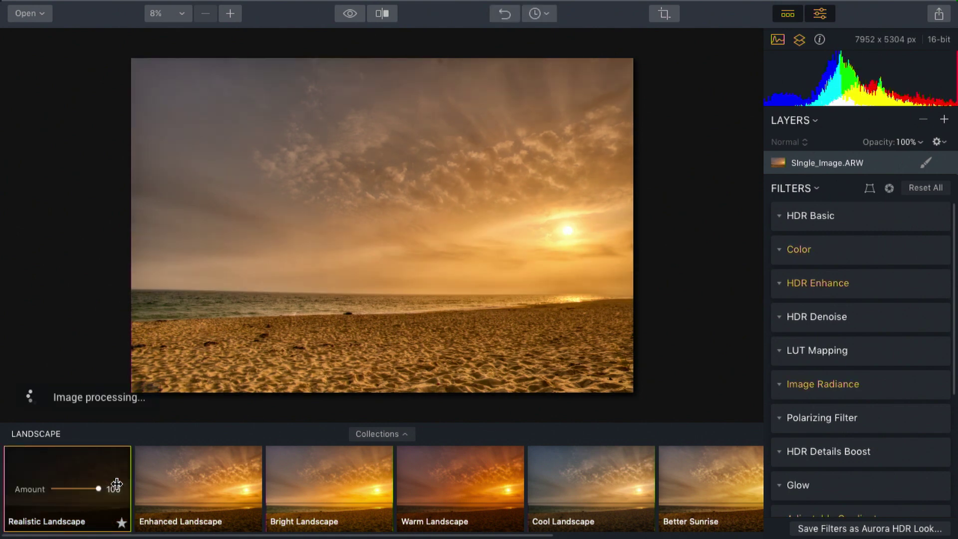
{"action": "left_click", "coordinate": [200, 484]}
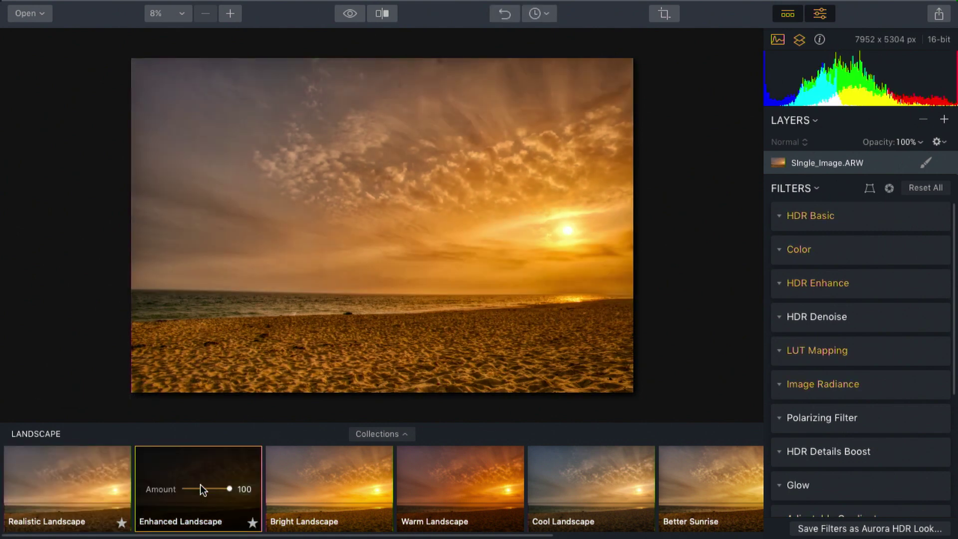
{"action": "left_click", "coordinate": [585, 496]}
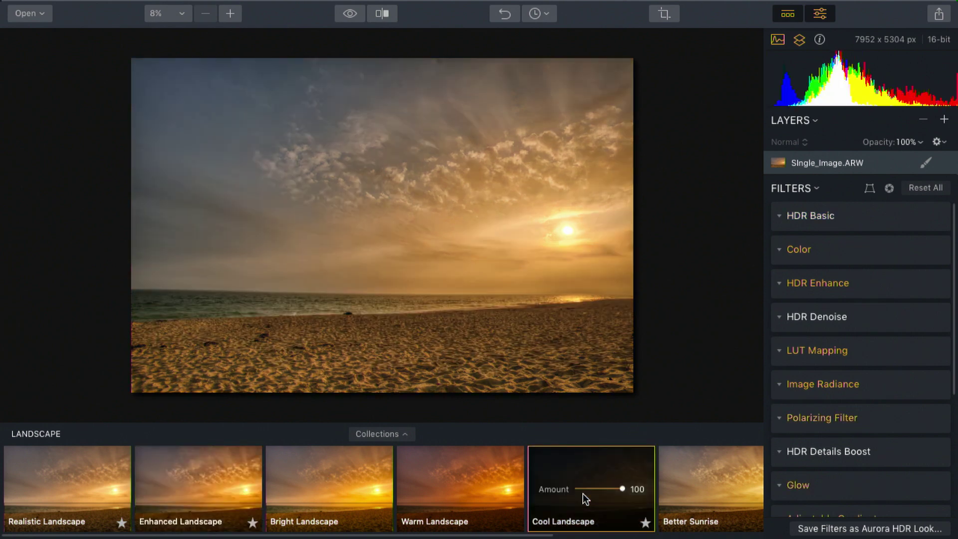
{"action": "left_click", "coordinate": [679, 479]}
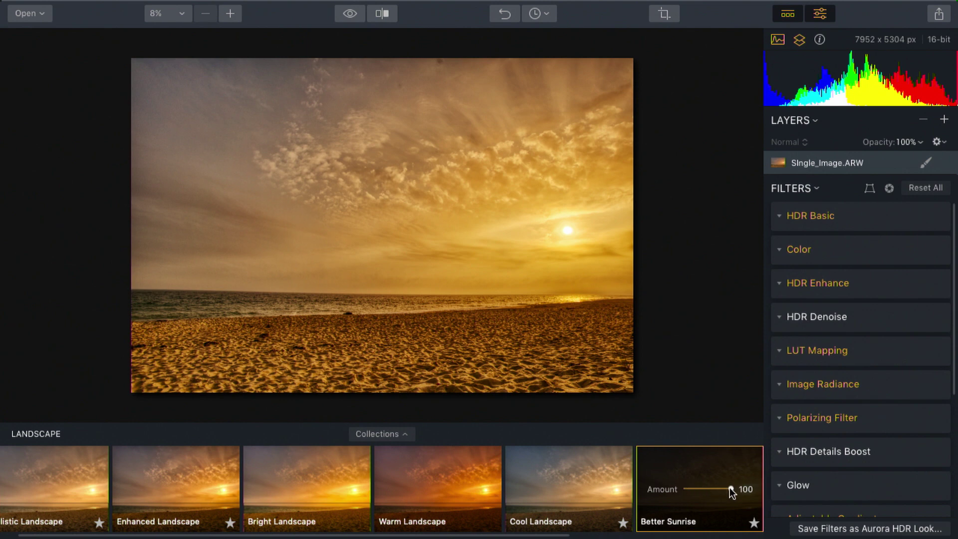
{"action": "left_click_drag", "start_coordinate": [730, 488], "coordinate": [700, 494]}
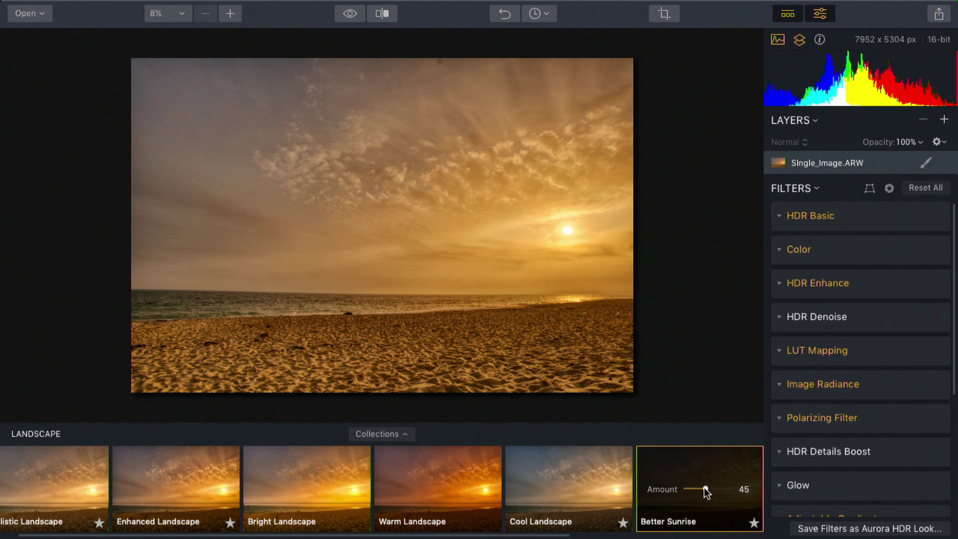
- Return to the Realistic Landscape look and reduce its Amount to 60
{"action": "scroll", "coordinate": [705, 488], "scroll_direction": "left", "scroll_amount": 1}
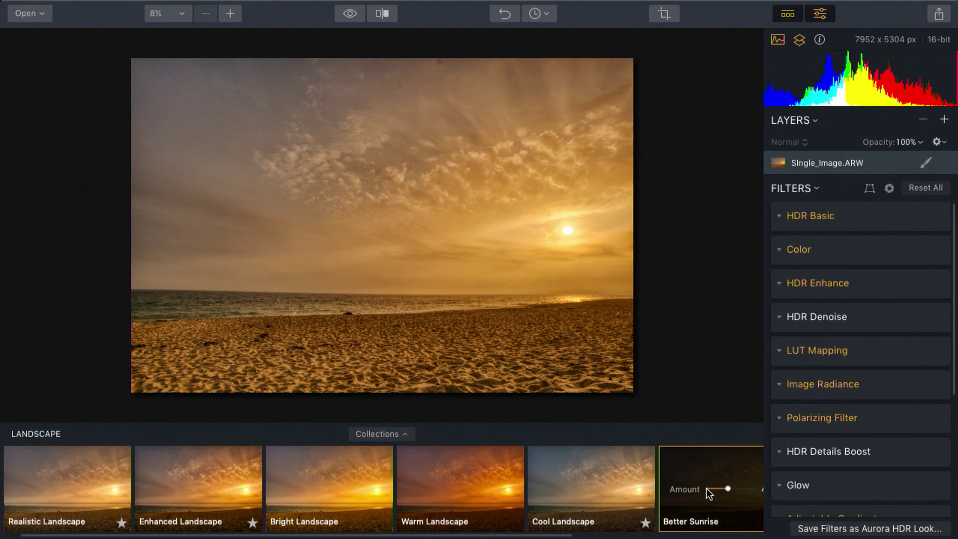
{"action": "left_click", "coordinate": [62, 468]}
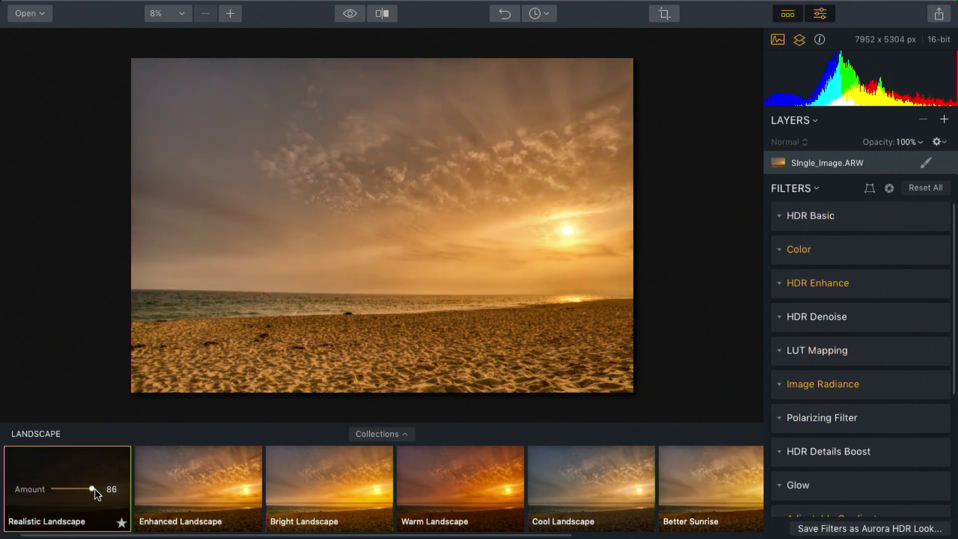
{"action": "mouse_move", "coordinate": [95, 489]}
{"action": "left_mouse_down"}
{"action": "mouse_move", "coordinate": [42, 487]}
{"action": "mouse_move", "coordinate": [80, 485]}
{"action": "left_mouse_up"}
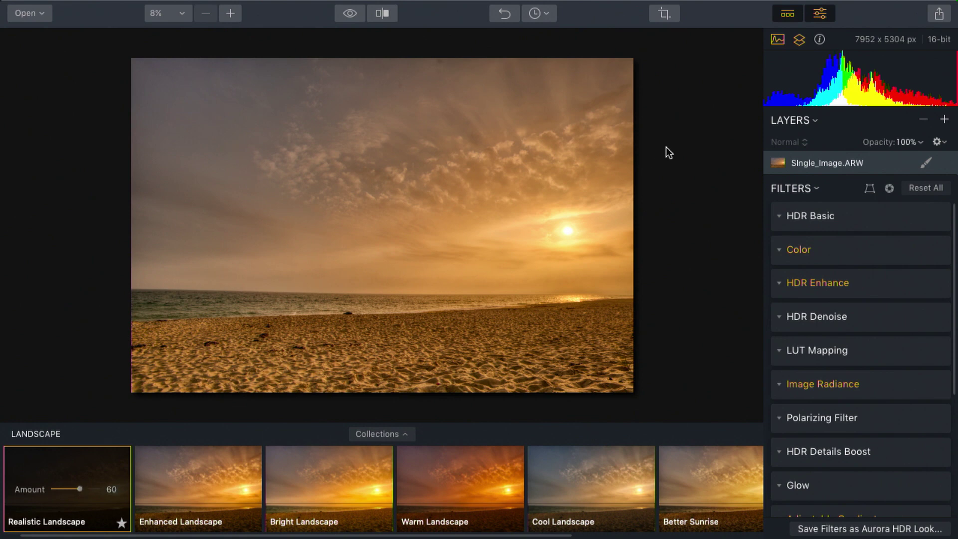
{"action": "left_click", "coordinate": [350, 14]}
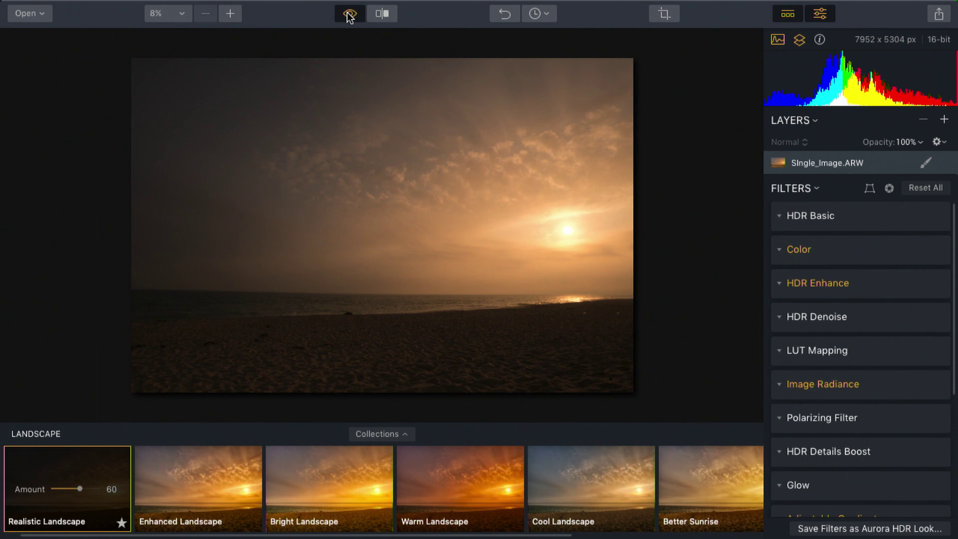
{"action": "left_click", "coordinate": [350, 16]}
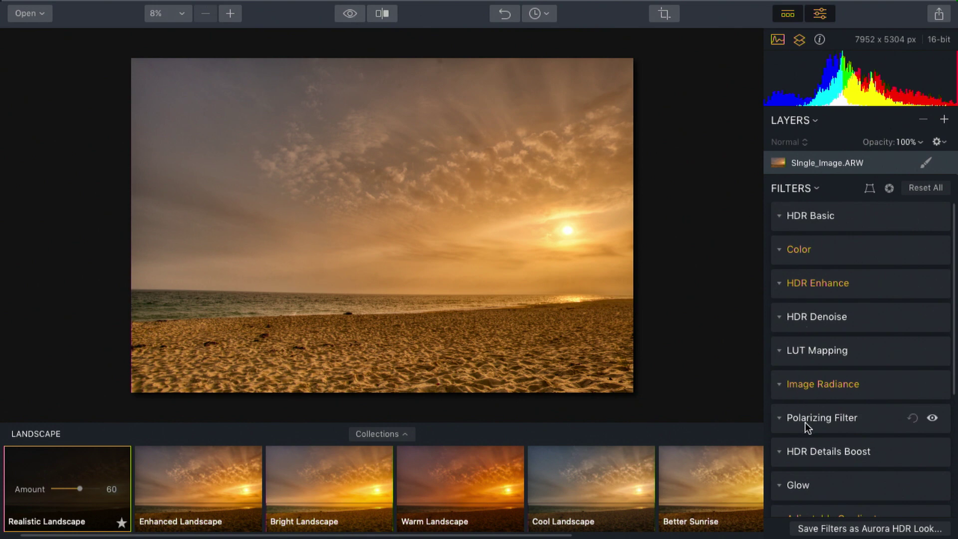
{"action": "left_click", "coordinate": [779, 216]}
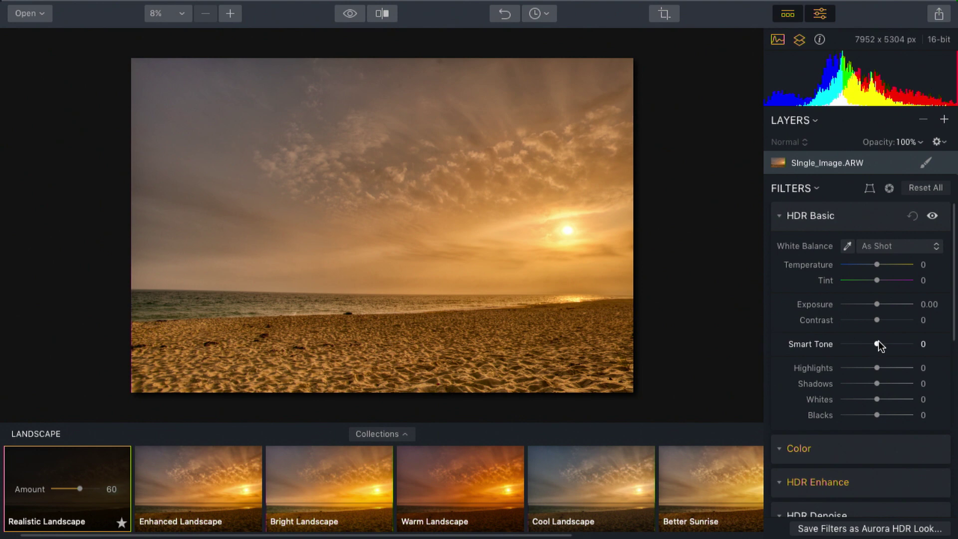
- Lower HDR Basic Smart Tone to -48, darkening the beach photo's tones
{"action": "left_click_drag", "start_coordinate": [878, 343], "coordinate": [858, 349]}
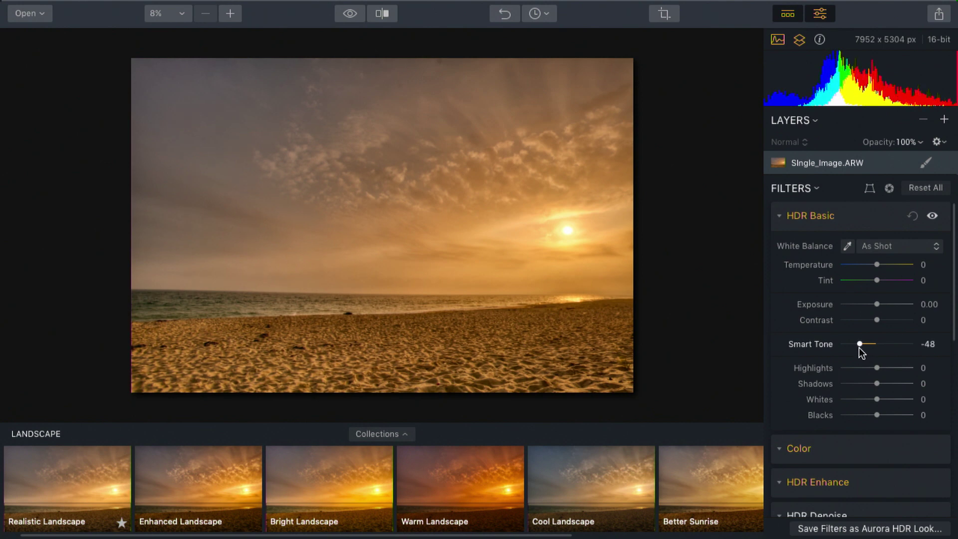
{"action": "scroll", "coordinate": [859, 349], "scroll_direction": "down", "scroll_amount": 5}
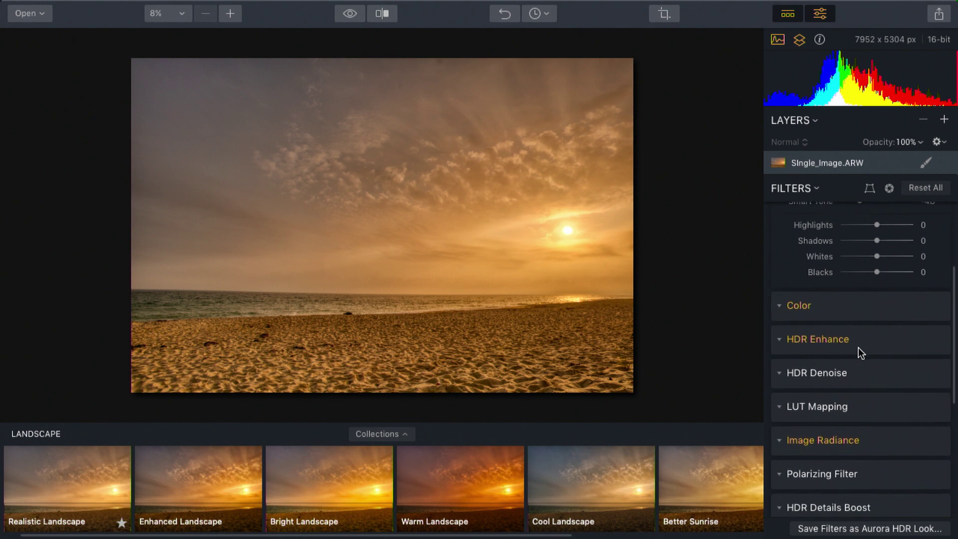
- In HDR Enhance, try HDR Clarity and return it to 0, then raise Smart Structure from 10 to 45
{"action": "left_click", "coordinate": [781, 338]}
{"action": "scroll", "coordinate": [781, 338], "scroll_direction": "down", "scroll_amount": 1}
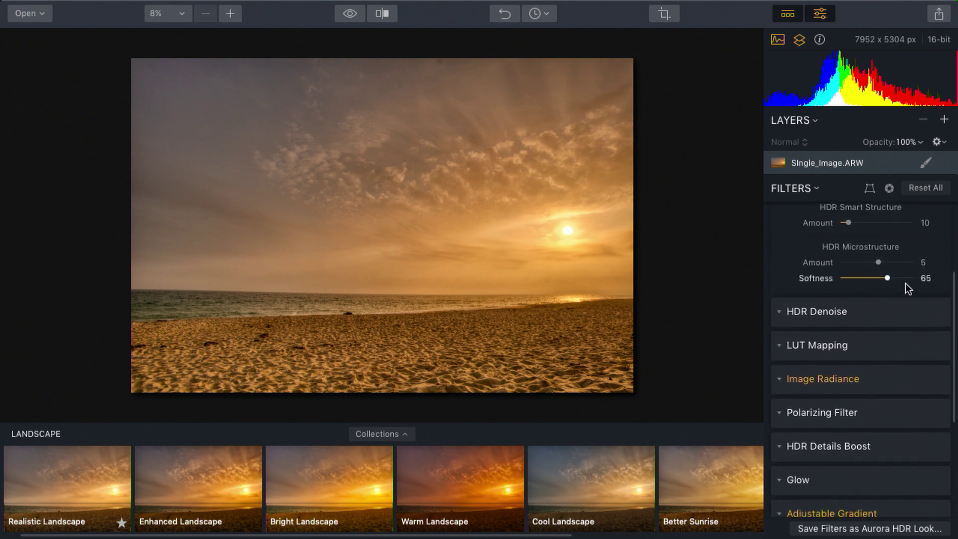
{"action": "scroll", "coordinate": [905, 283], "scroll_direction": "up", "scroll_amount": 3}
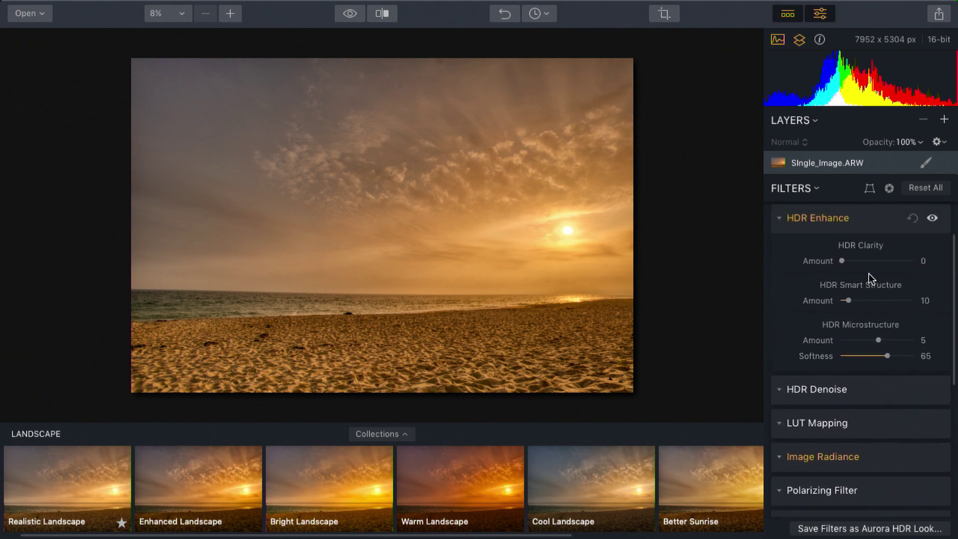
{"action": "left_click_drag", "start_coordinate": [843, 260], "coordinate": [905, 266]}
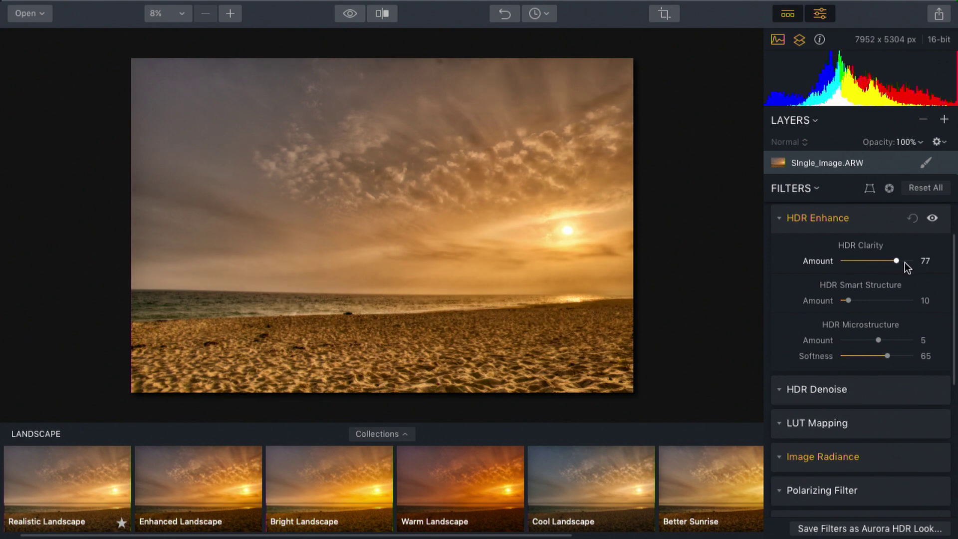
{"action": "left_click_drag", "start_coordinate": [902, 262], "coordinate": [838, 262]}
{"action": "left_click_drag", "start_coordinate": [860, 303], "coordinate": [873, 299]}
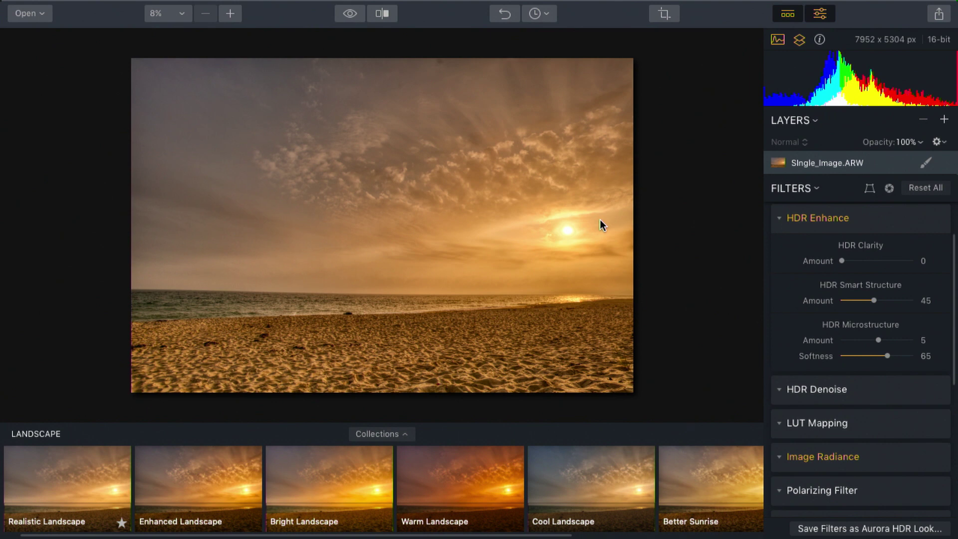
- Apply a 7:5 crop (7024 x 5017 px), trimming the top and shifting the photo left
{"action": "left_click", "coordinate": [662, 14]}
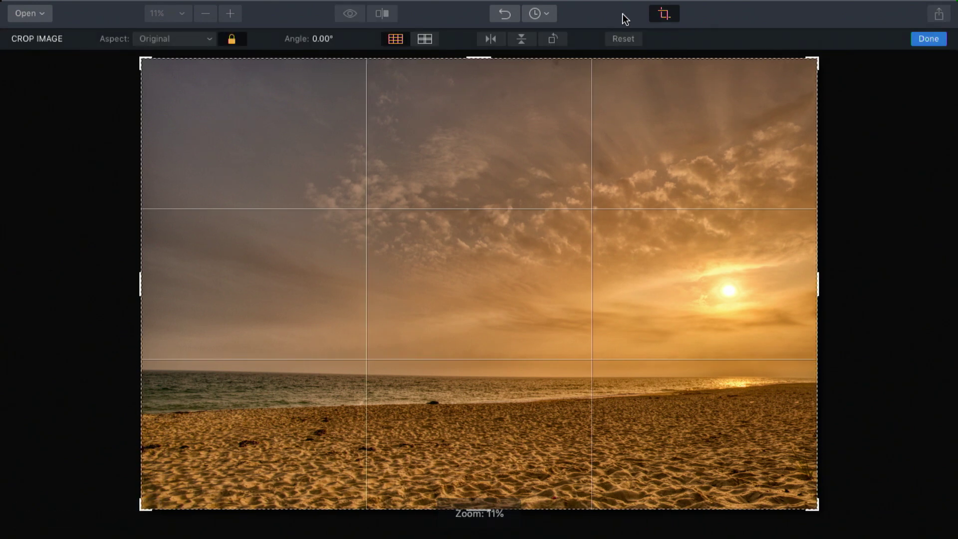
{"action": "left_click", "coordinate": [212, 42]}
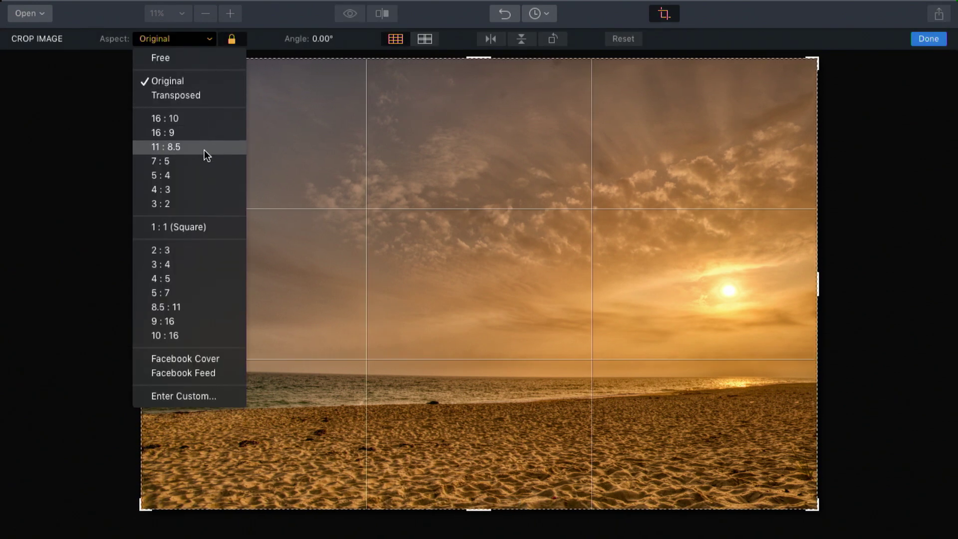
{"action": "left_click", "coordinate": [203, 163]}
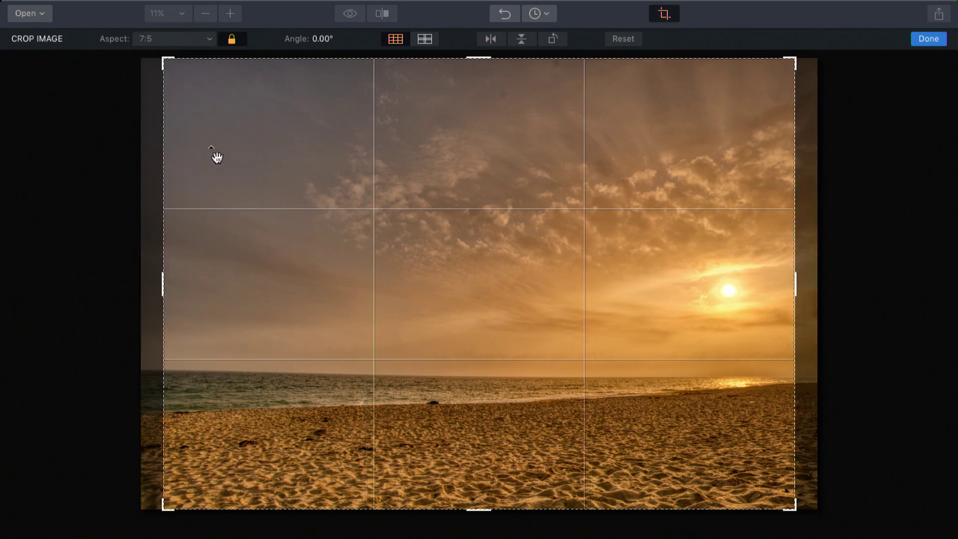
{"action": "left_click_drag", "start_coordinate": [482, 58], "coordinate": [482, 72]}
{"action": "left_click_drag", "start_coordinate": [514, 165], "coordinate": [464, 165]}
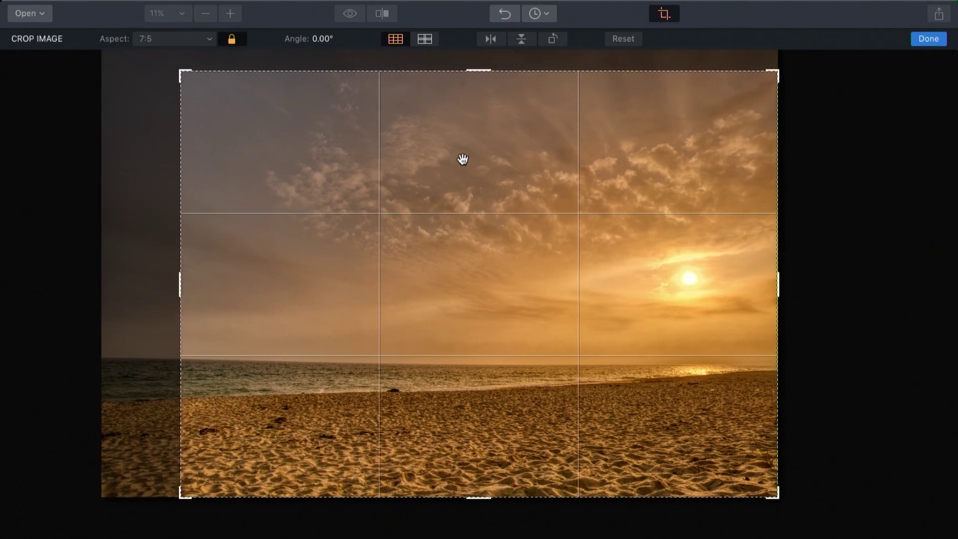
{"action": "left_click", "coordinate": [939, 39]}
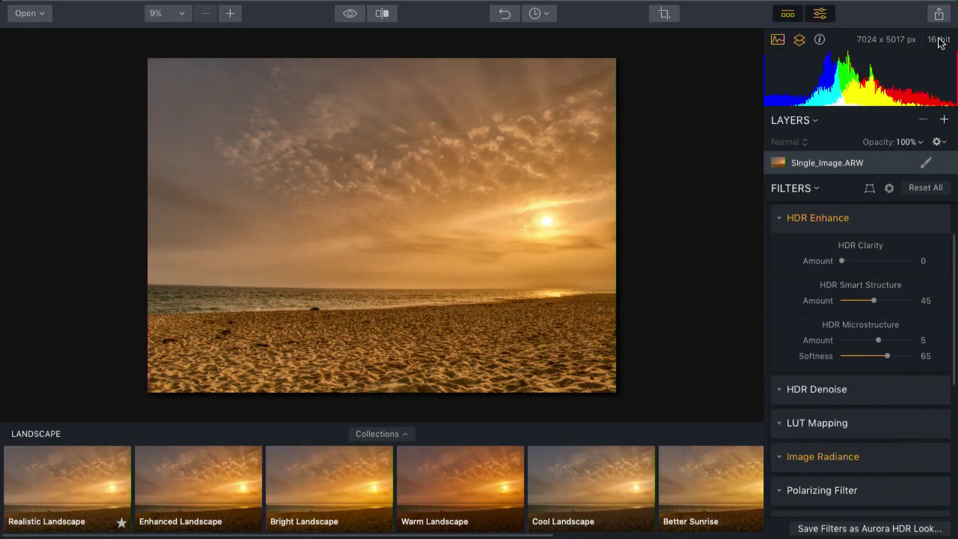
- Switch to full-screen view with the F key, hiding all toolbars and panels
{"action": "key", "text": "f"}
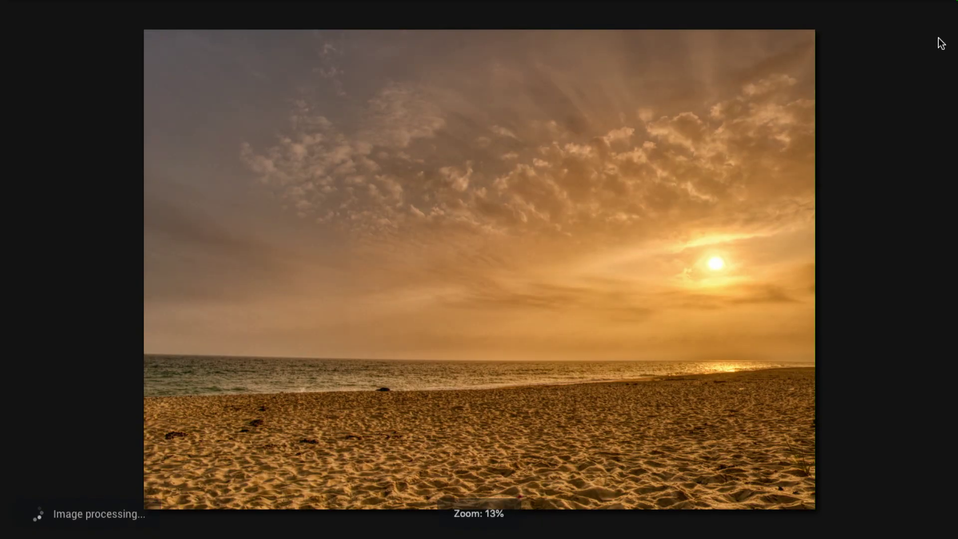